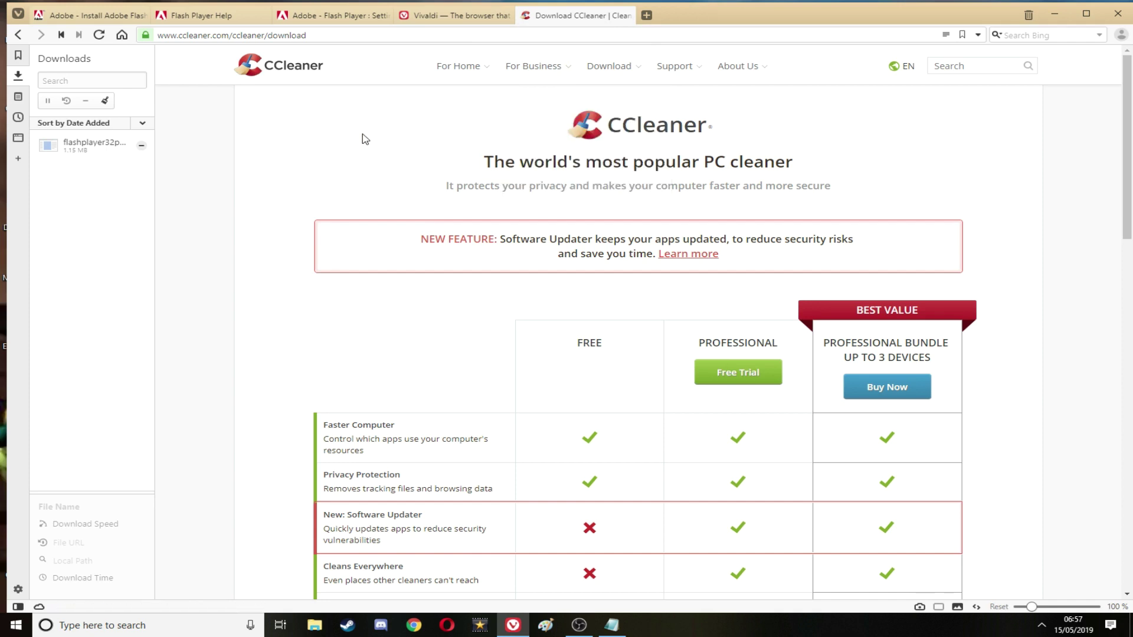
# - Review the edition comparison on the CCleaner download page and switch to the Adobe Flash Player download page
pyautogui.scroll(-5, 592, 347)
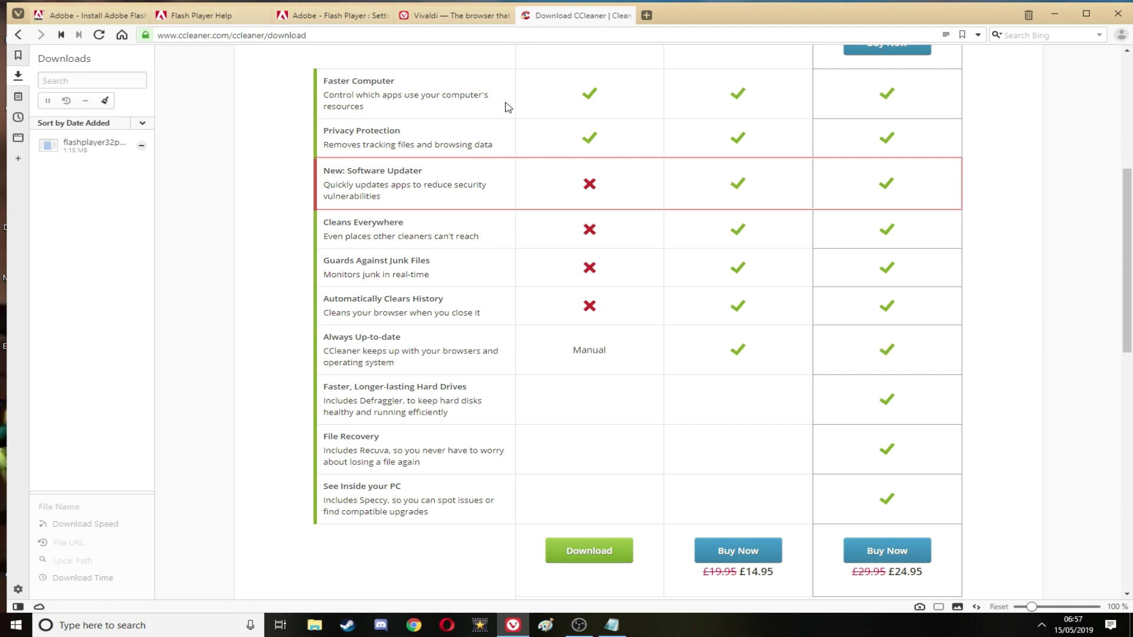
pyautogui.click(94, 15)
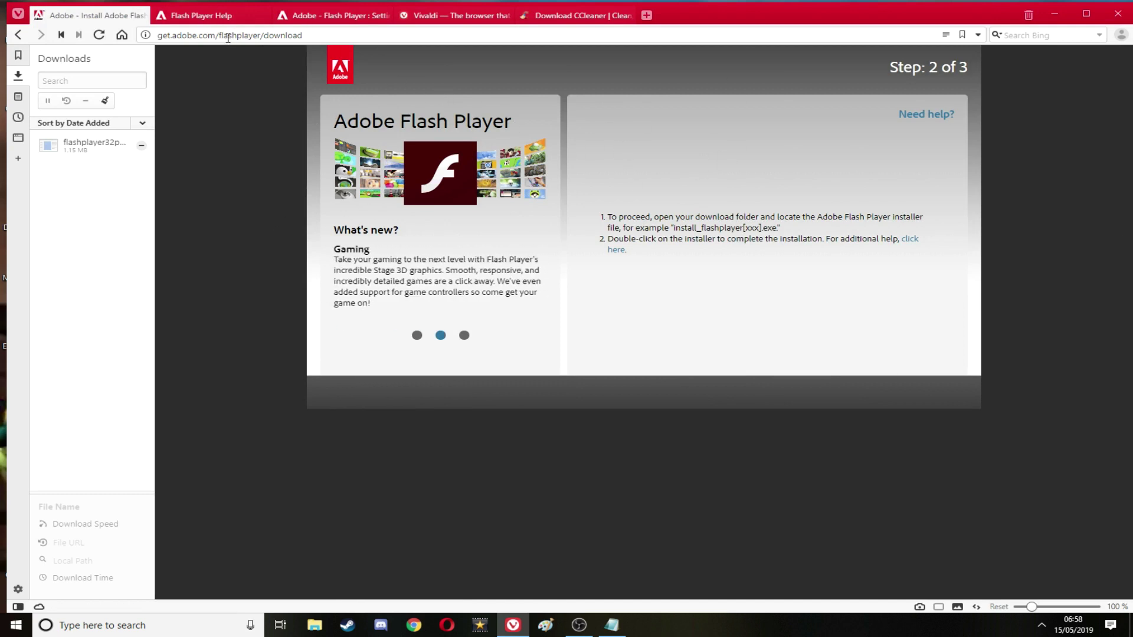
# - Check whether Flash Player is installed using Adobe's Flash Player Help page, and view the verification animation in section 5
pyautogui.click(223, 7)
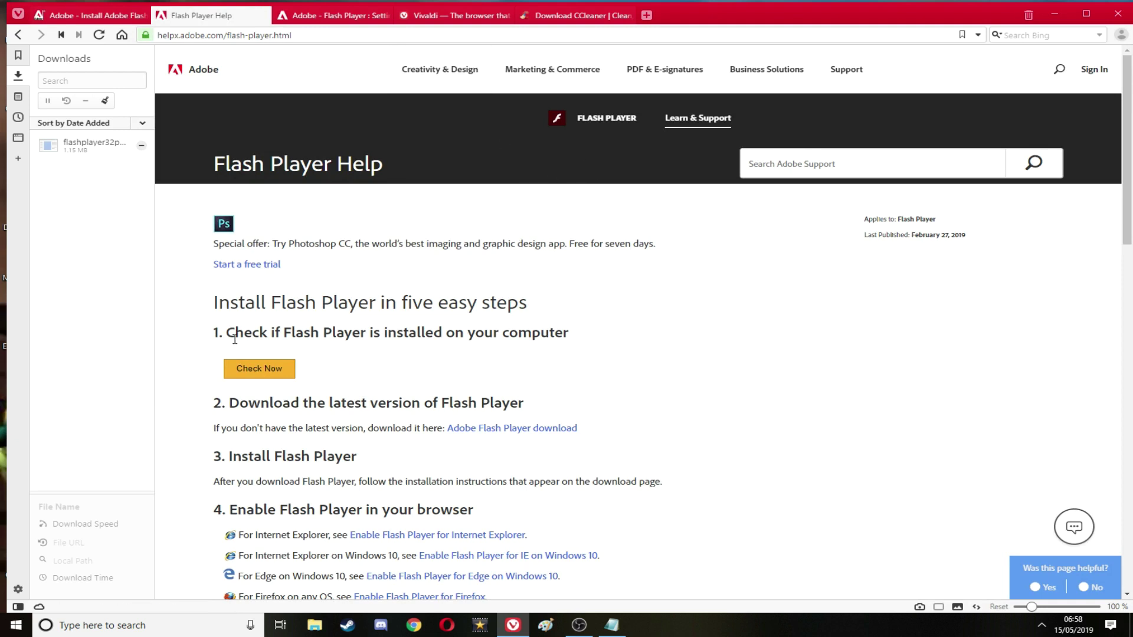
pyautogui.click(267, 371)
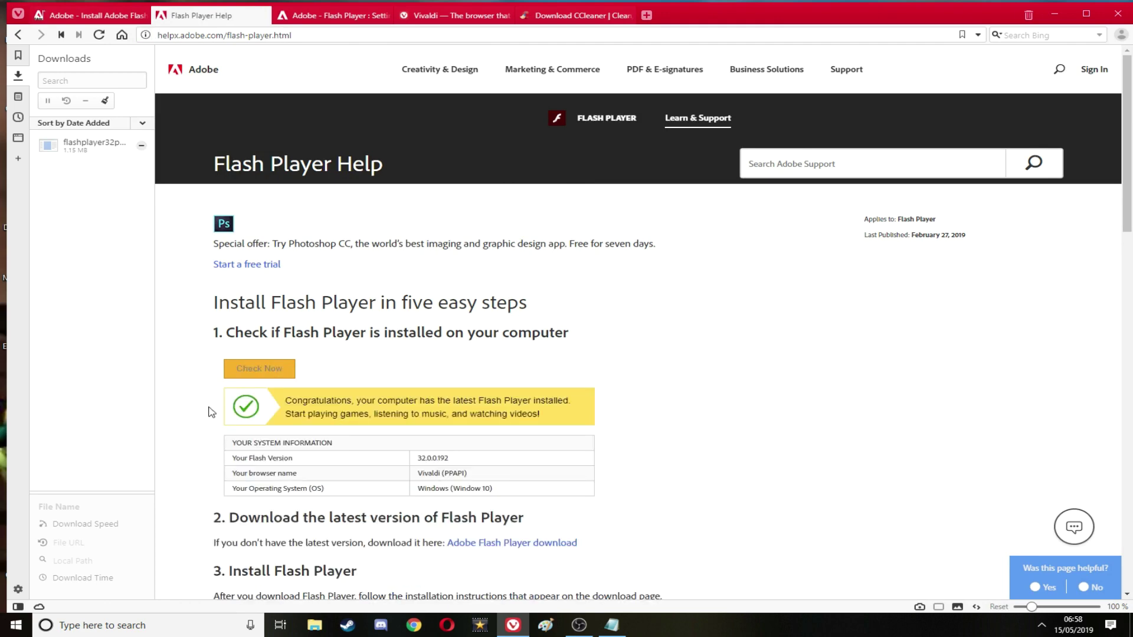
pyautogui.scroll(-5, 340, 400)
pyautogui.scroll(-5, 342, 404)
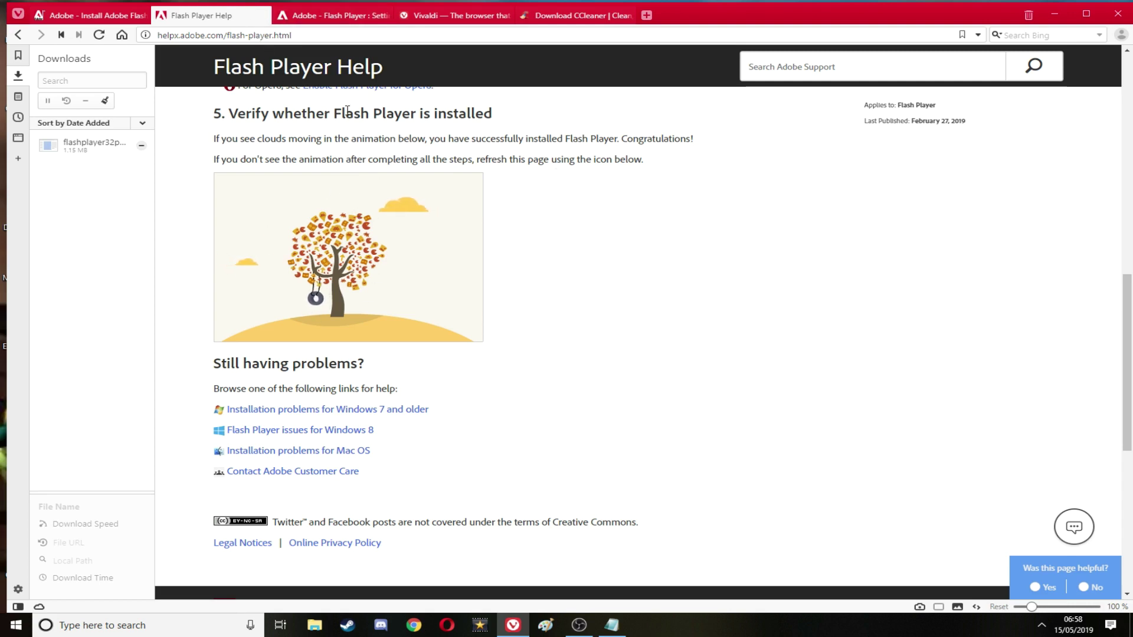
# - Delete all visited sites in the Flash Player Website Storage Settings panel and confirm the deletion
pyautogui.click(365, 16)
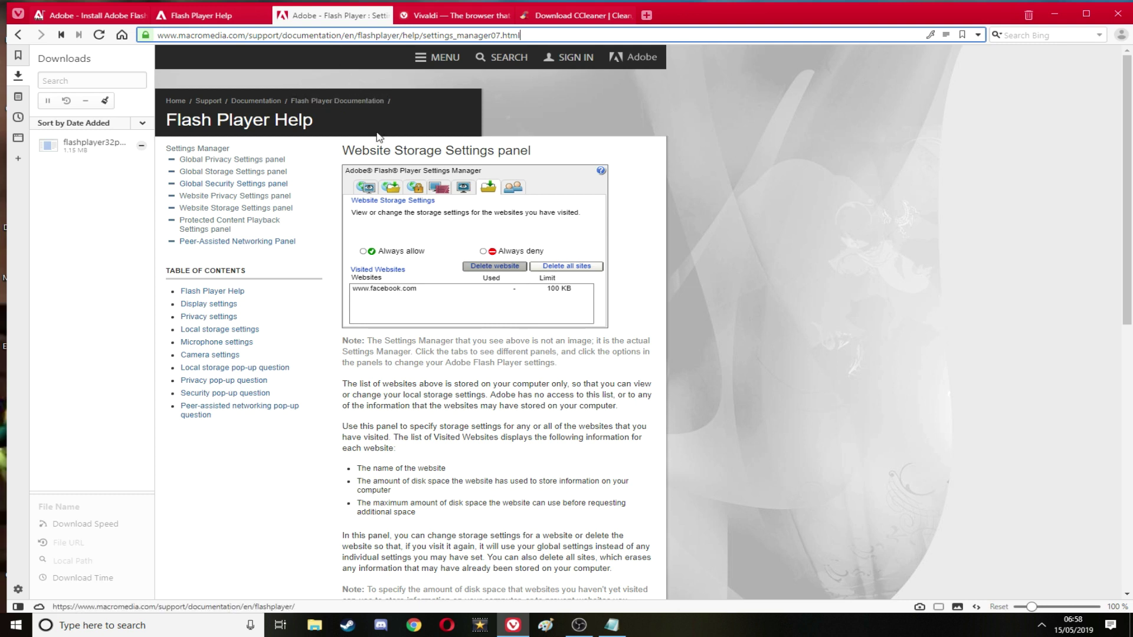
pyautogui.click(560, 266)
pyautogui.click(438, 267)
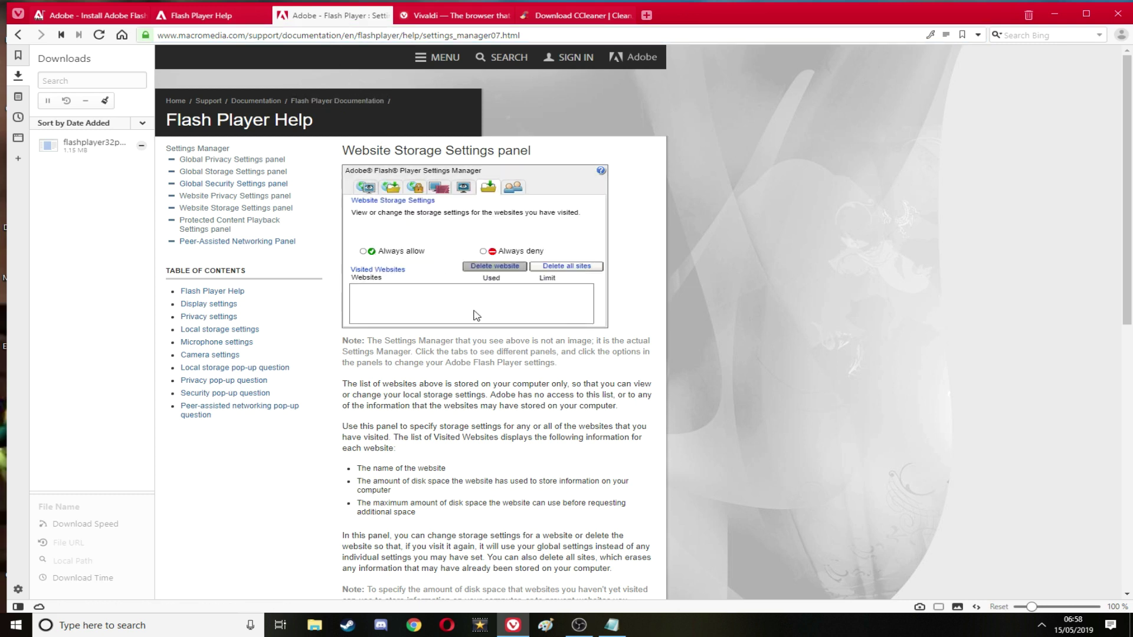
# - Raise the disk space allowance in Flash Player's Global Storage Settings to the maximum, trying the Never Ask Again option on the way
pyautogui.click(391, 189)
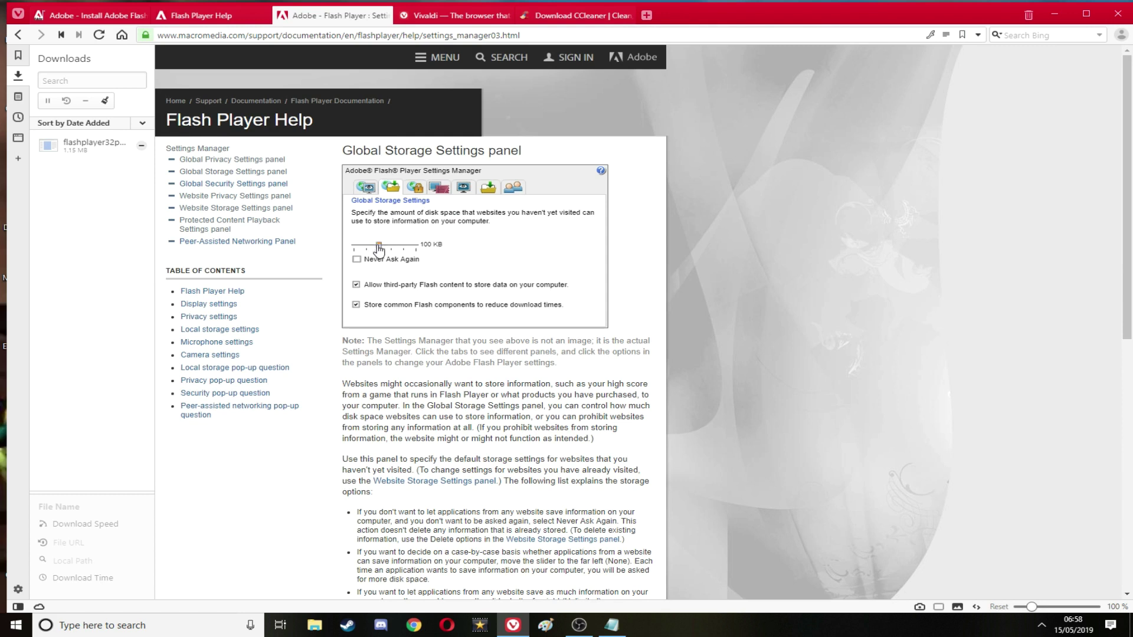
pyautogui.moveTo(378, 245); pyautogui.dragTo(435, 253)
pyautogui.click(357, 261)
pyautogui.moveTo(354, 245); pyautogui.dragTo(466, 267)
# - Bring up the Vivaldi home page and open the kixeye.com War Commander page in a new tab
pyautogui.click(439, 16)
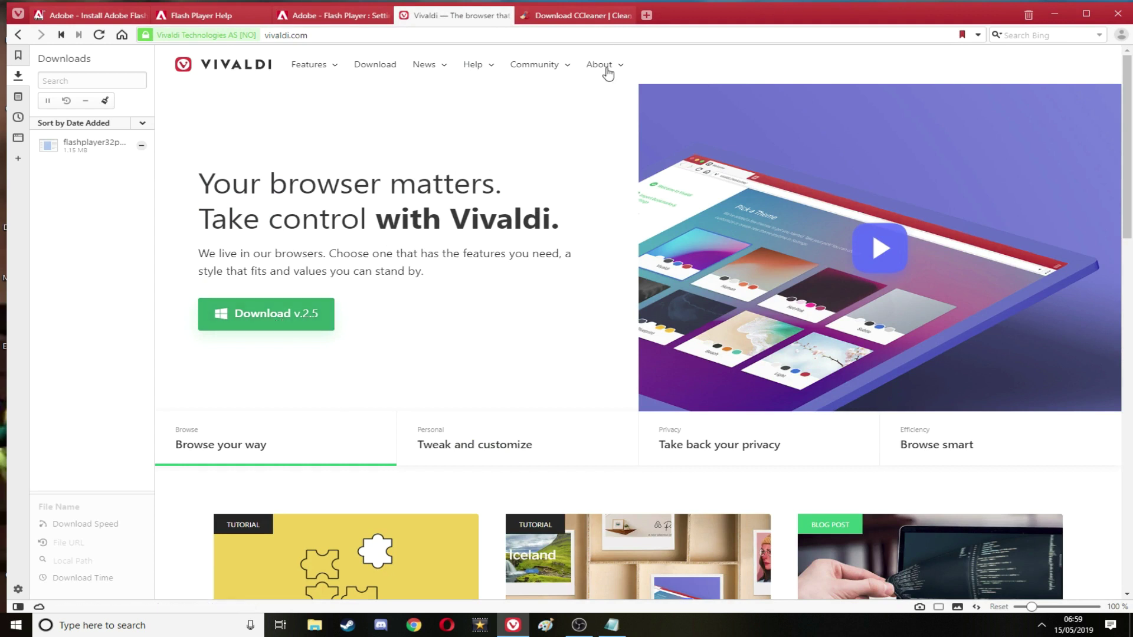
pyautogui.moveTo(599, 66)
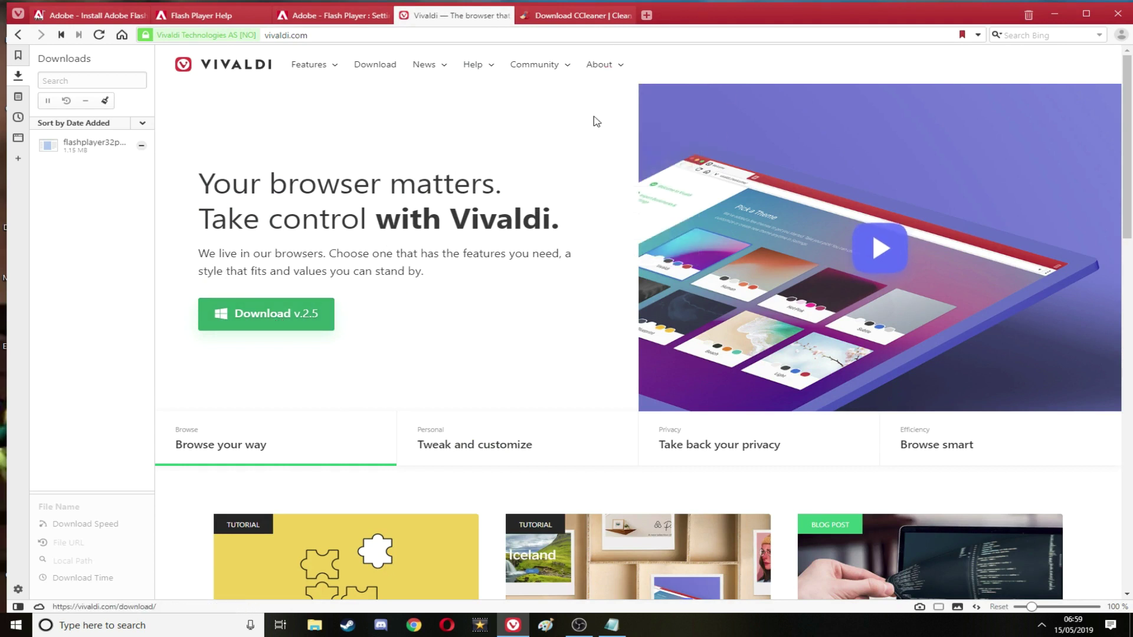
pyautogui.click(647, 15)
pyautogui.write('kj')
pyautogui.press('BackSpace')
pyautogui.write('ixeye')
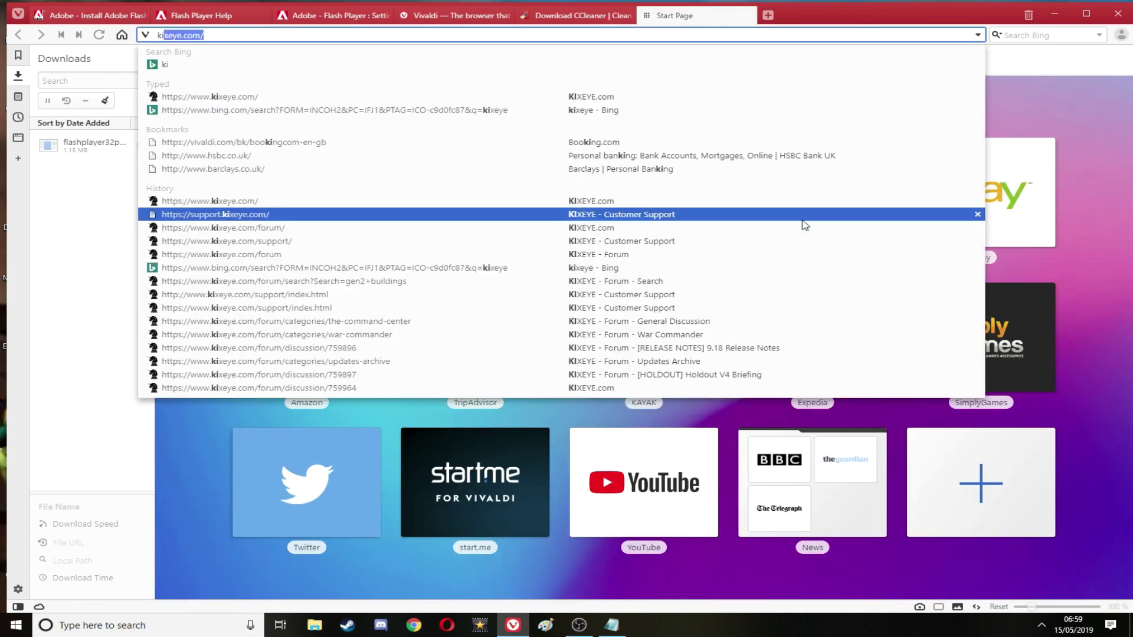
pyautogui.press('Escape')
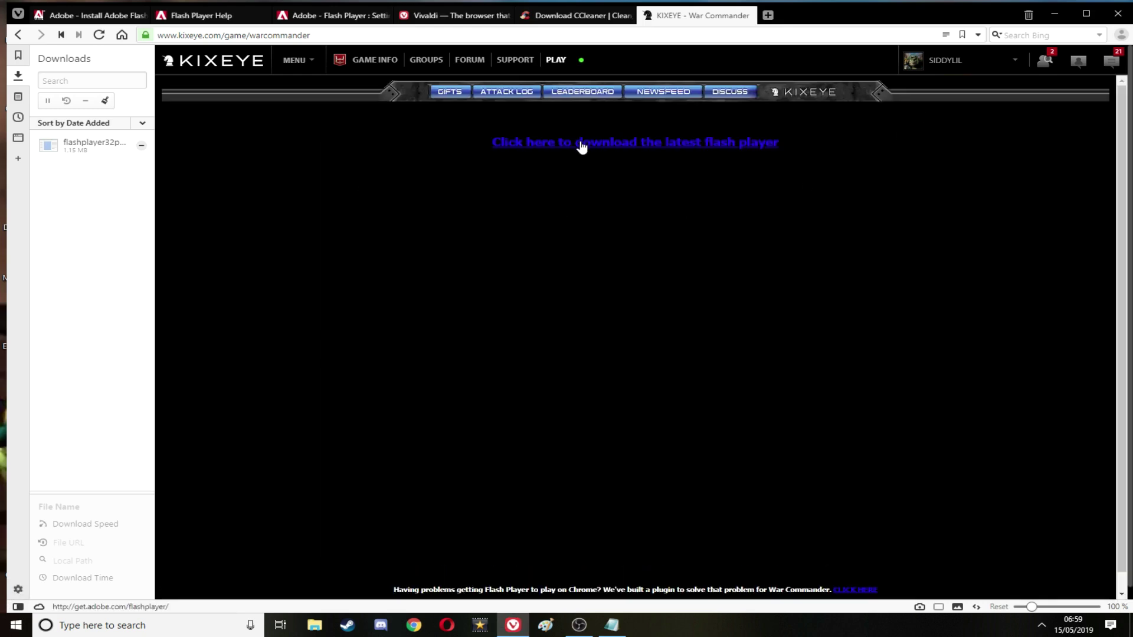
# - Read KIXEYE's forum post about its Chrome Flash plugin and return to the War Commander game page
pyautogui.scroll(-1, 469, 534)
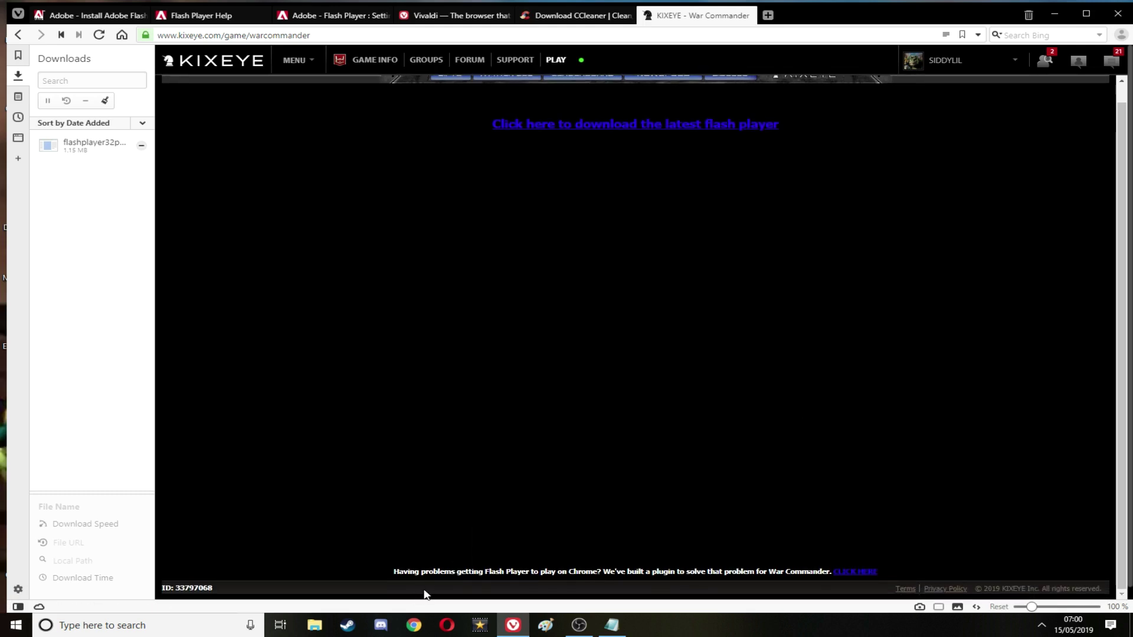
pyautogui.click(854, 572)
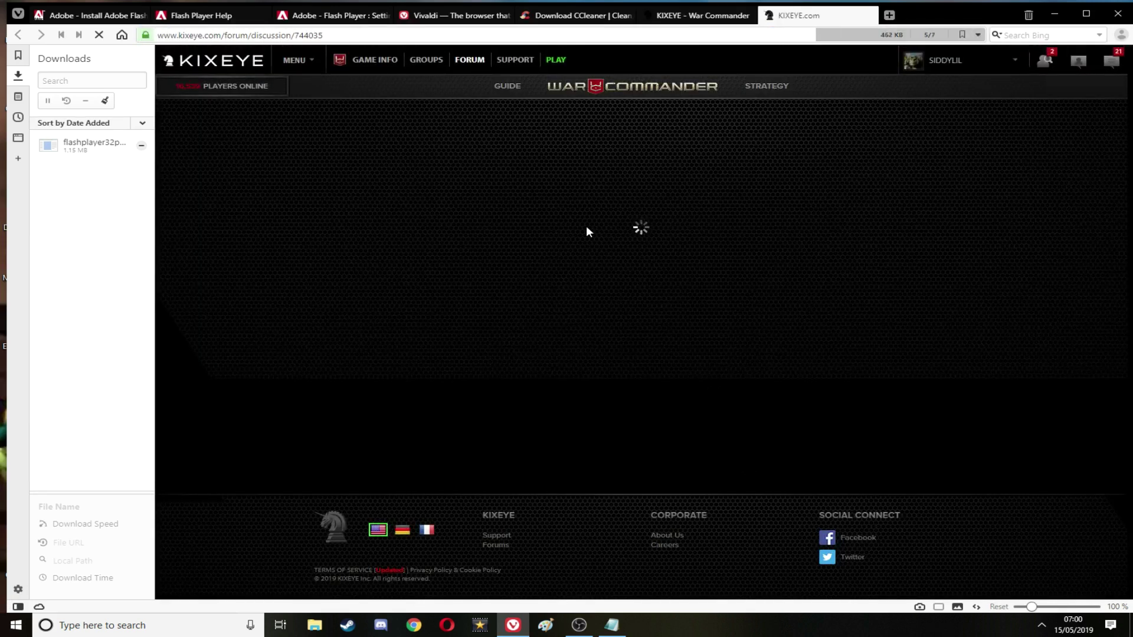
pyautogui.scroll(-6, 596, 289)
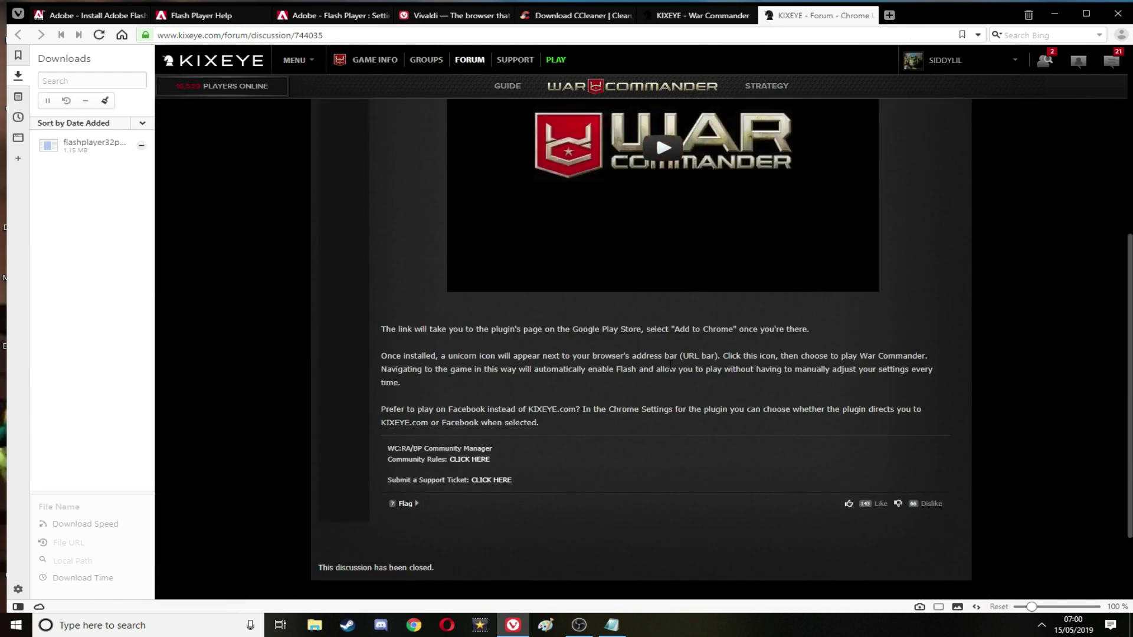
pyautogui.scroll(6, 572, 407)
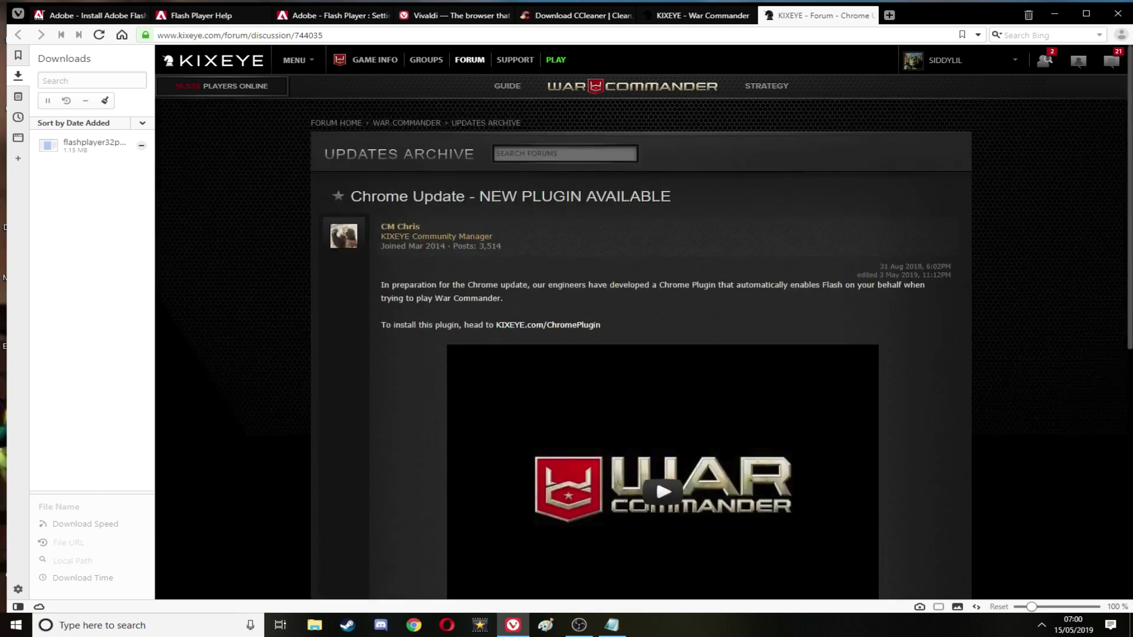
pyautogui.scroll(-6, 574, 410)
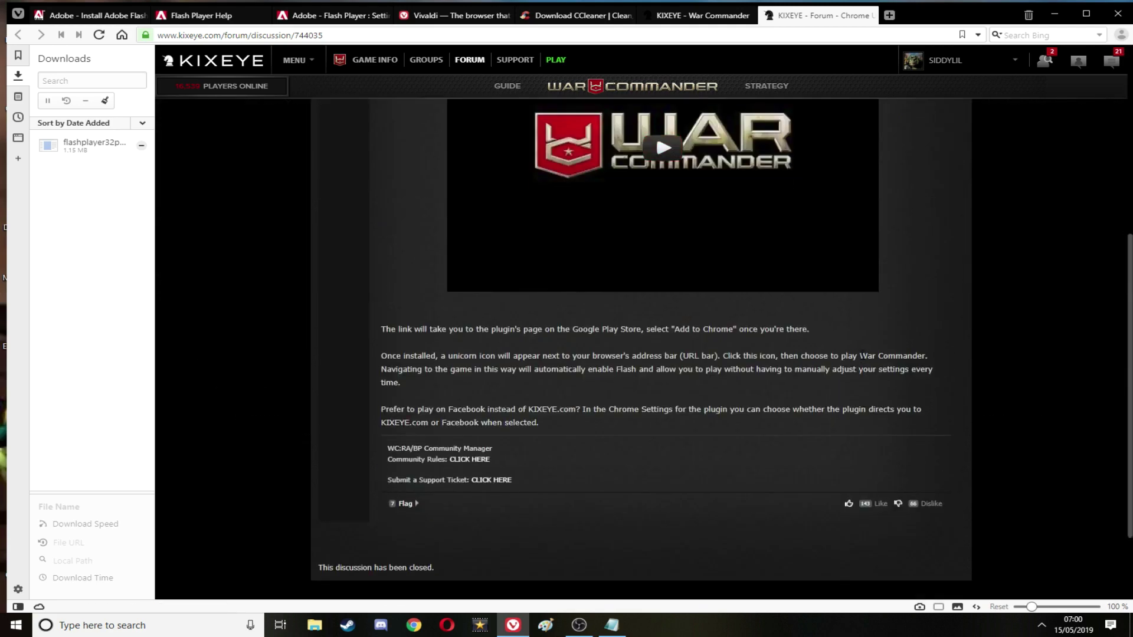
pyautogui.click(702, 16)
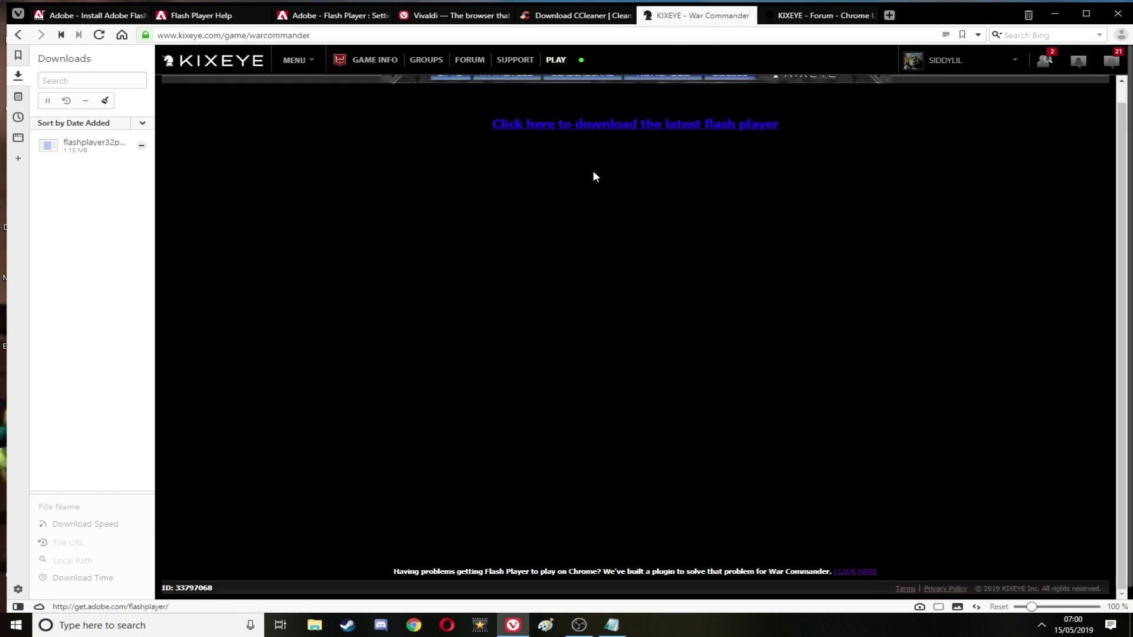
# - Allow Flash for War Commander through the page's Flash Player link, and close the KIXEYE forum tab
pyautogui.click(749, 124)
pyautogui.click(784, 96)
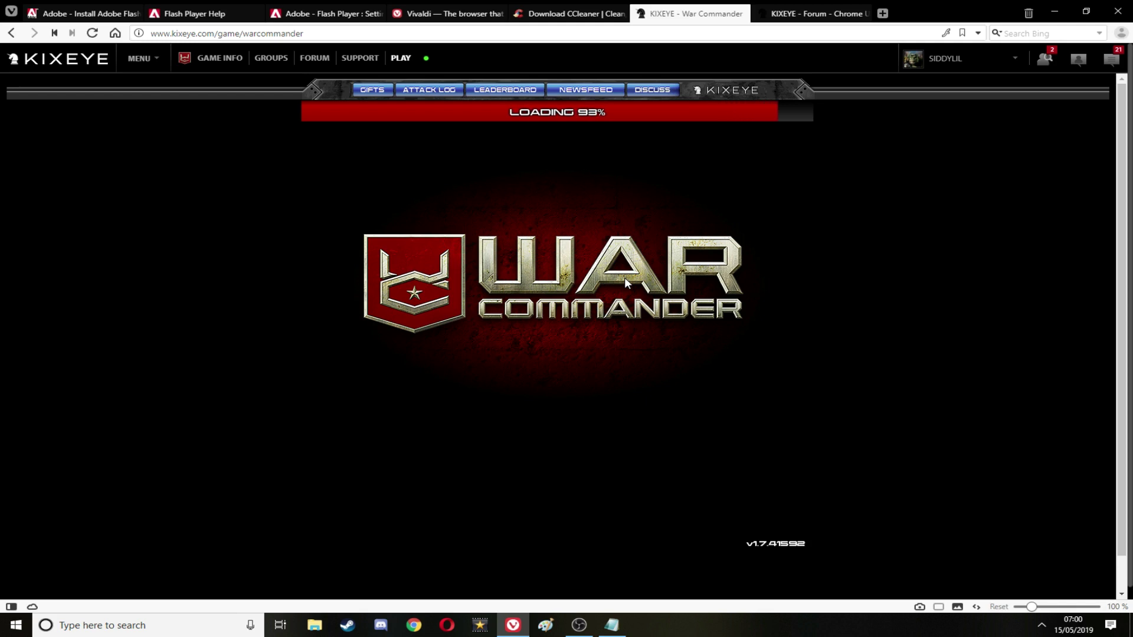
pyautogui.click(861, 14)
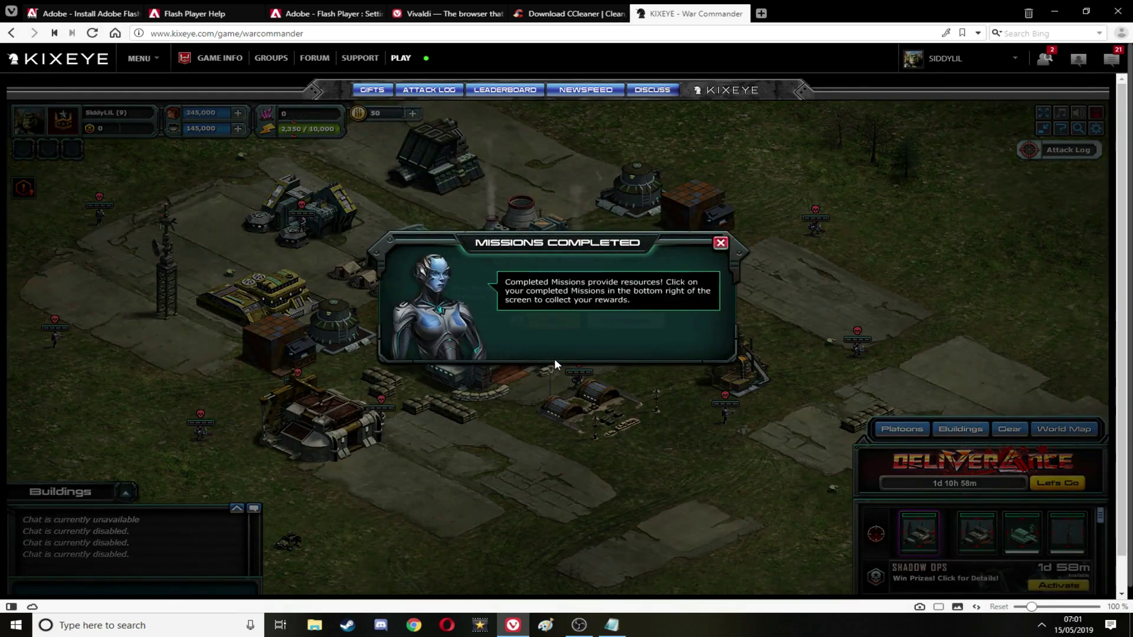
# - Dismiss the mission, gift and event pop-ups in War Commander and close the browser
pyautogui.click(554, 358)
pyautogui.click(624, 322)
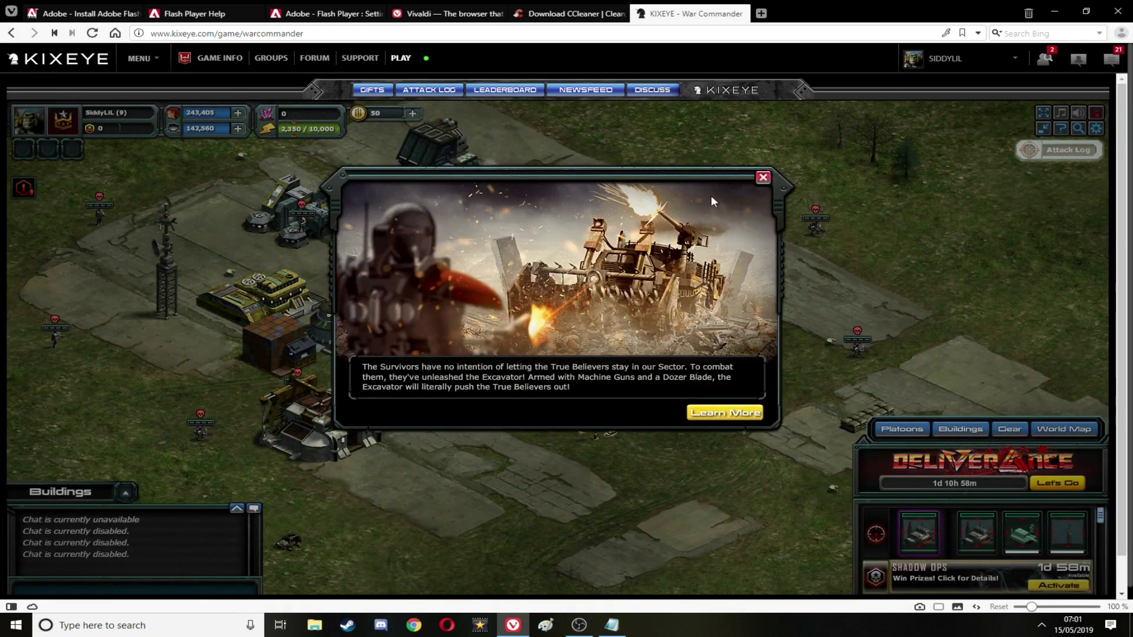
pyautogui.click(763, 177)
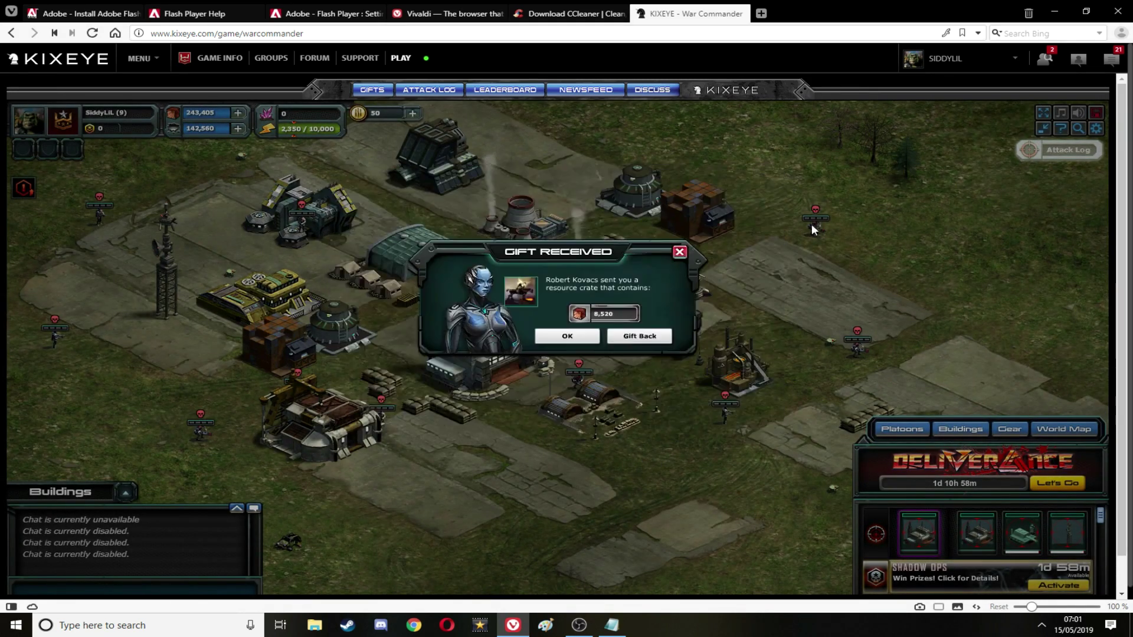
pyautogui.click(683, 252)
pyautogui.click(761, 129)
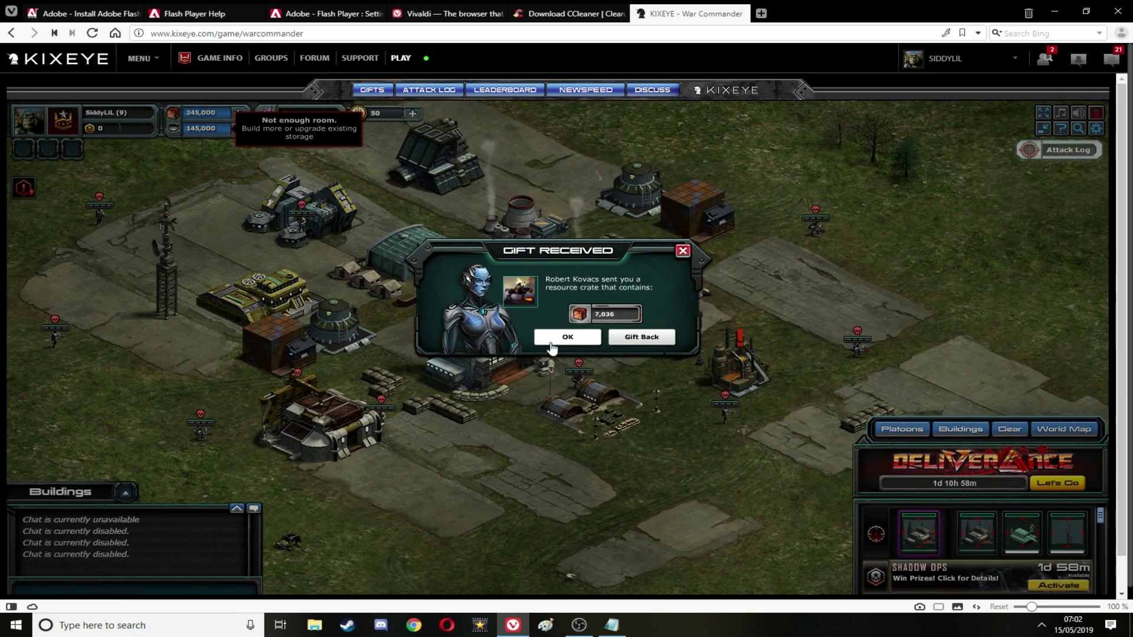
pyautogui.click(550, 345)
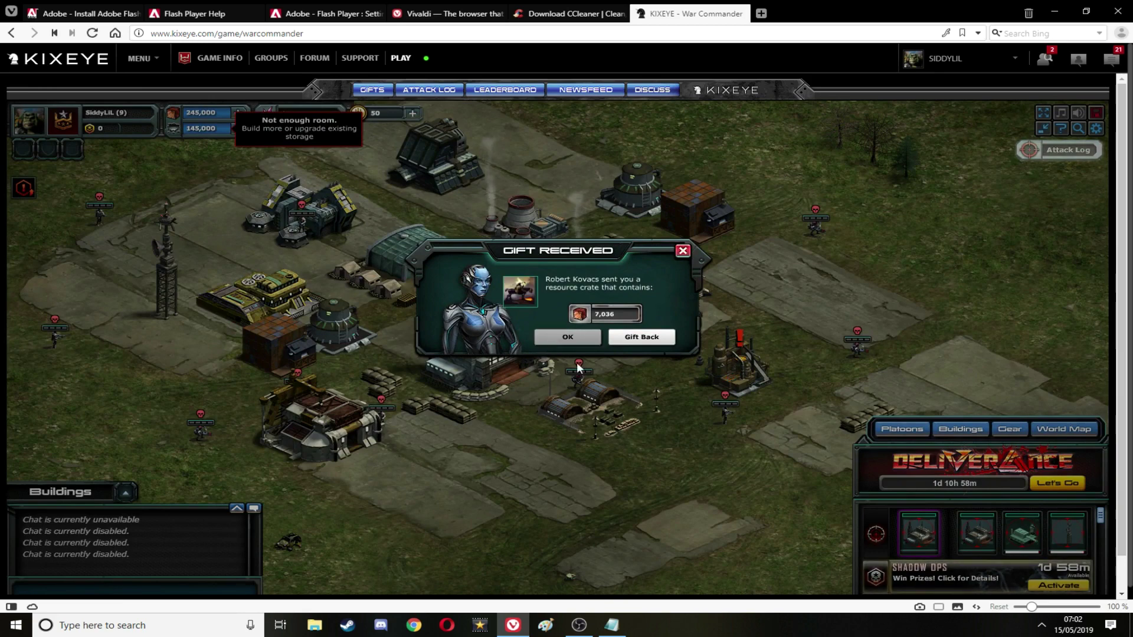
pyautogui.click(683, 252)
pyautogui.click(684, 253)
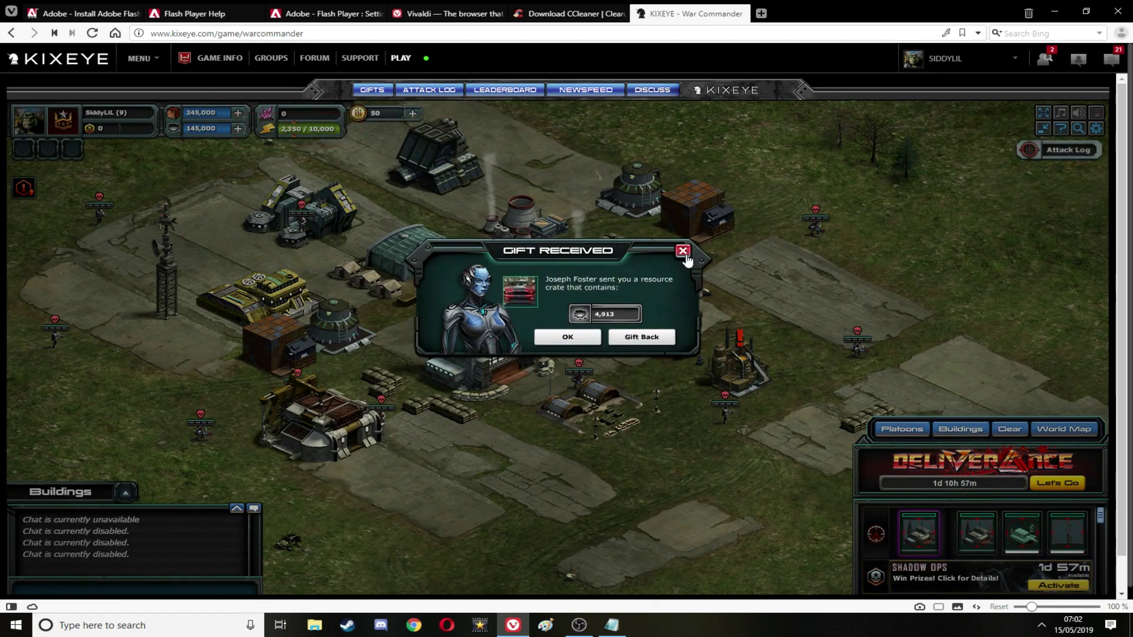
pyautogui.click(684, 253)
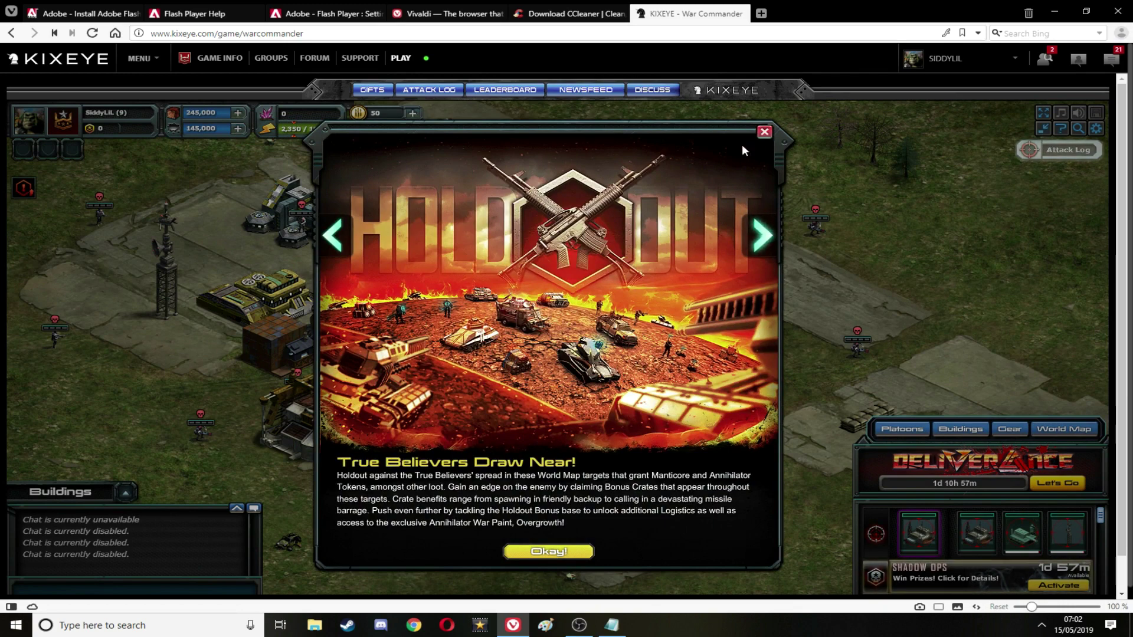
pyautogui.click(765, 132)
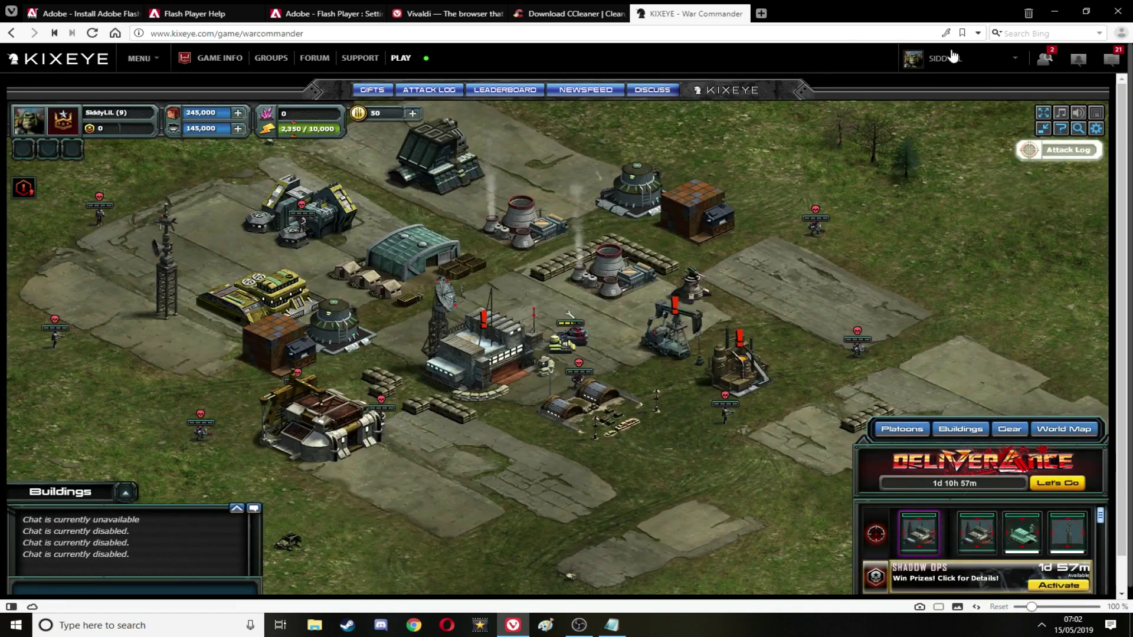
pyautogui.click(1116, 11)
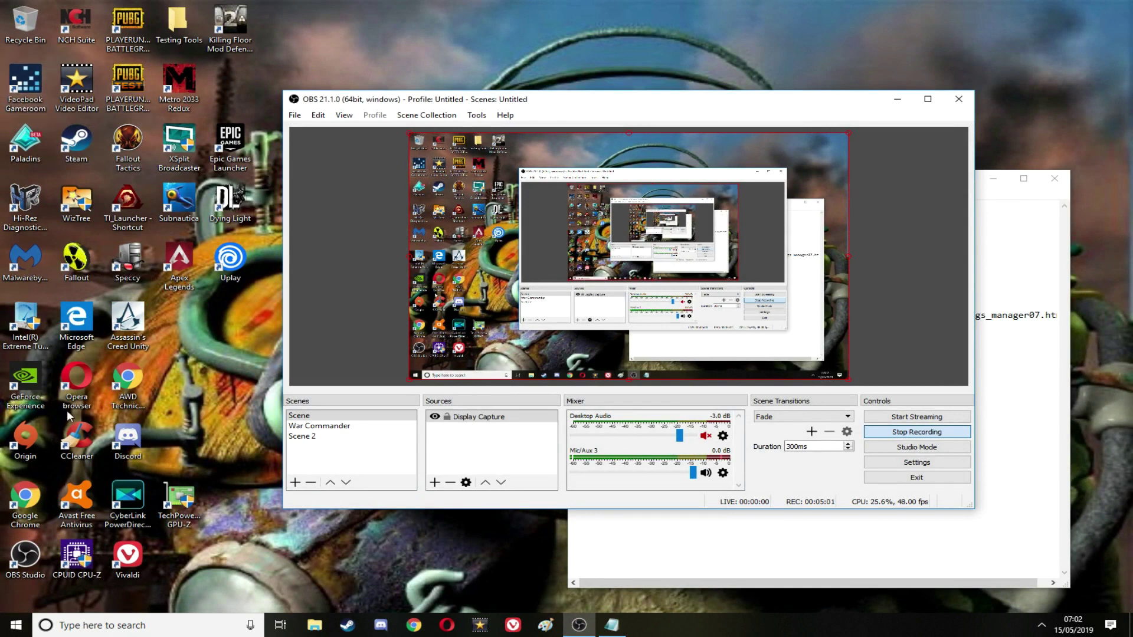
# - Open CCleaner from the desktop and analyze the PC for removable files
pyautogui.doubleClick(128, 269)
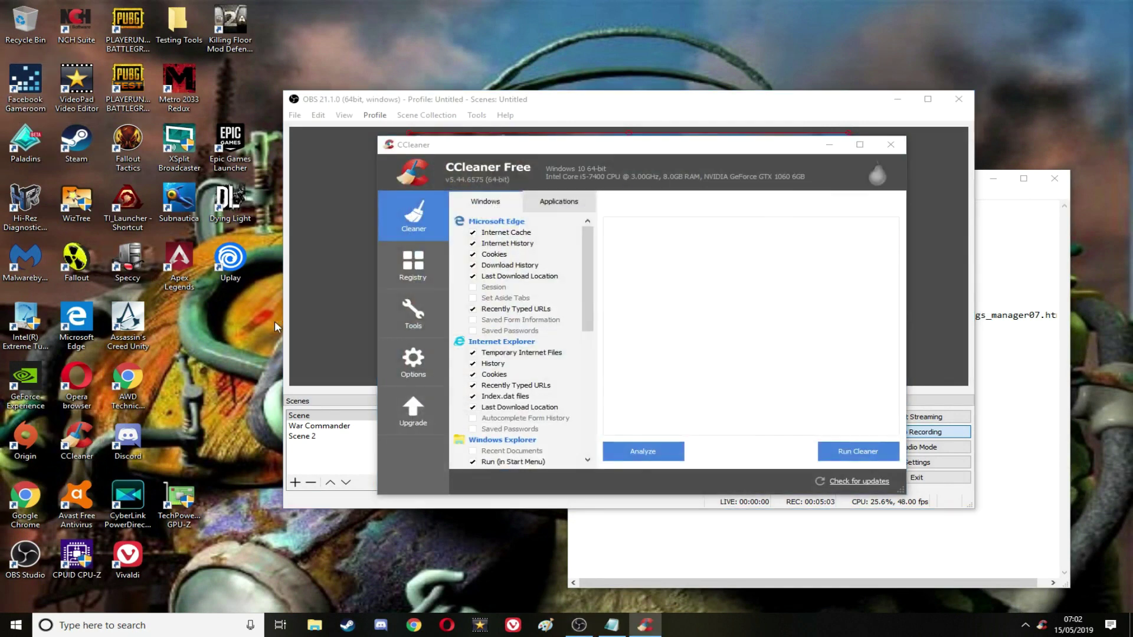
pyautogui.click(644, 459)
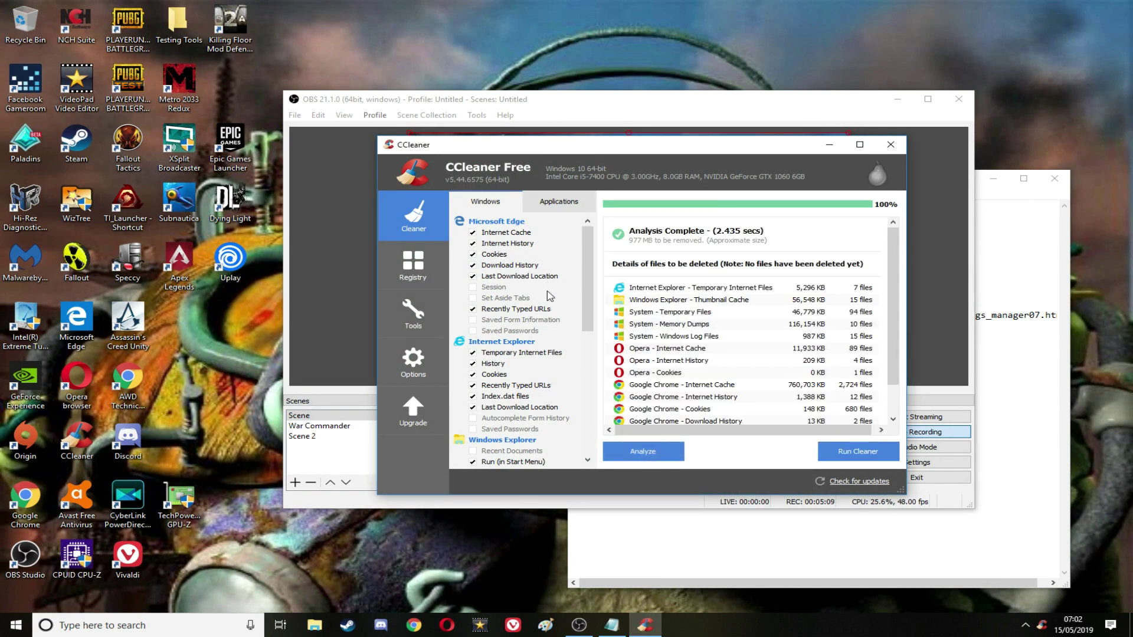
# - Review the application cleaning options in CCleaner and run the cleaner, confirming deletion of the selected files
pyautogui.click(533, 203)
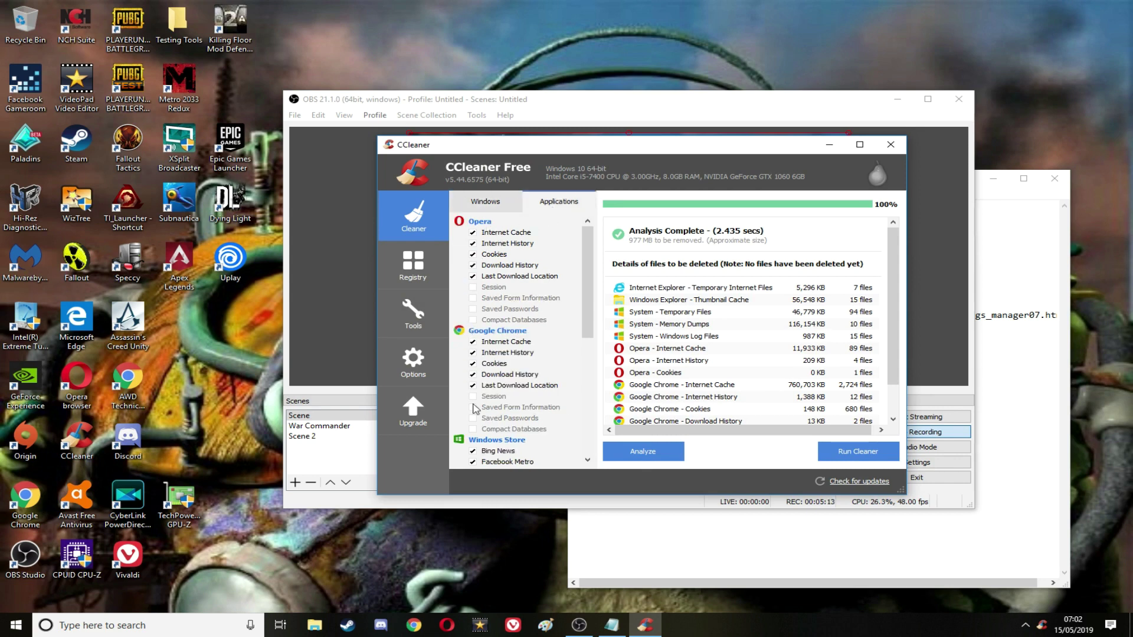
pyautogui.scroll(-6, 522, 313)
pyautogui.scroll(6, 524, 304)
pyautogui.scroll(-6, 518, 383)
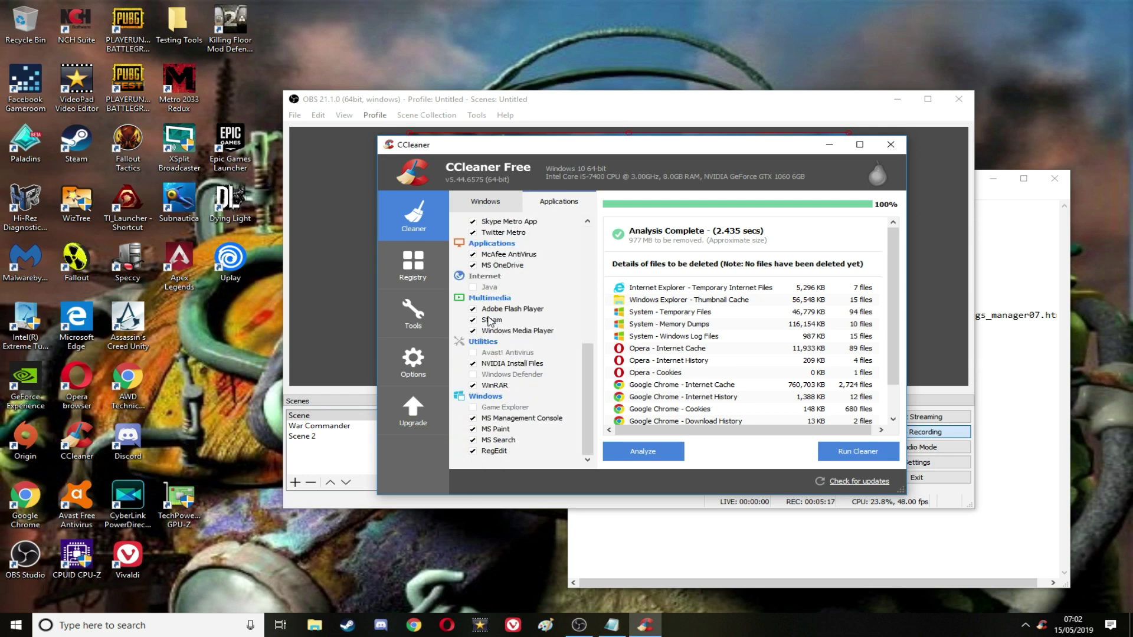
pyautogui.scroll(6, 554, 335)
pyautogui.click(847, 451)
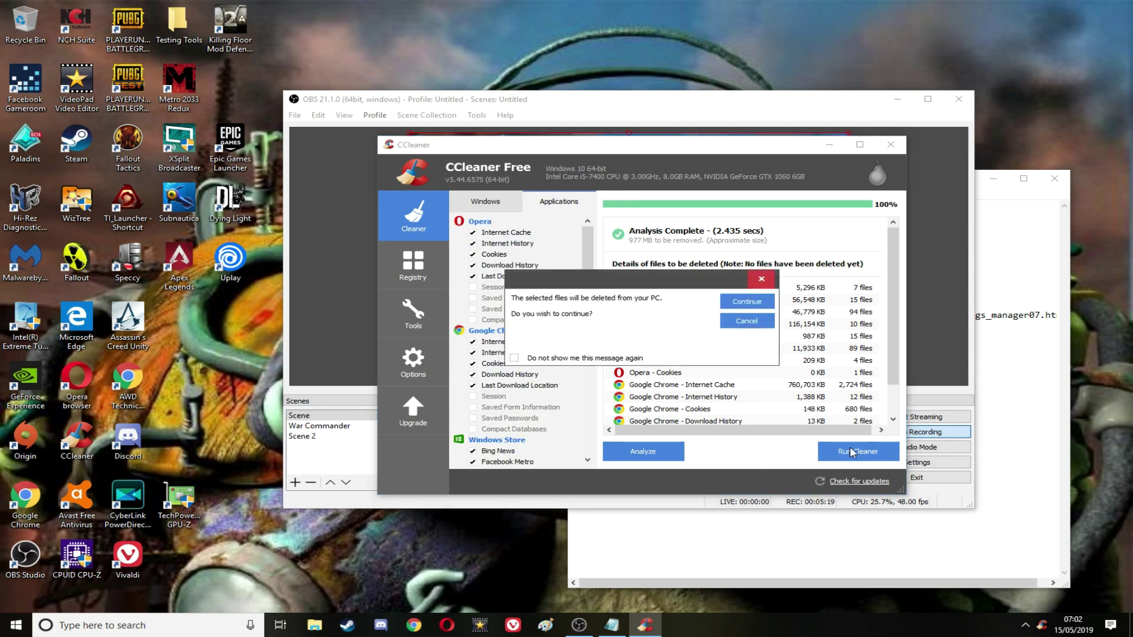
pyautogui.click(744, 302)
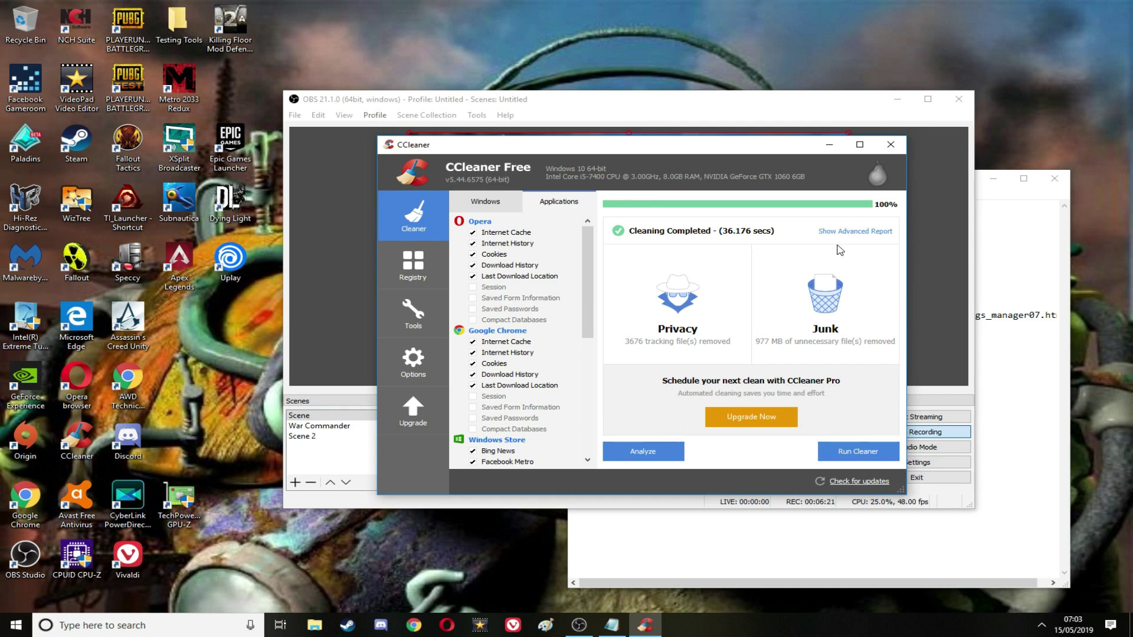
# - Switch to the Notepad window containing the CCleaner, Flash Player and Vivaldi links
pyautogui.click(998, 215)
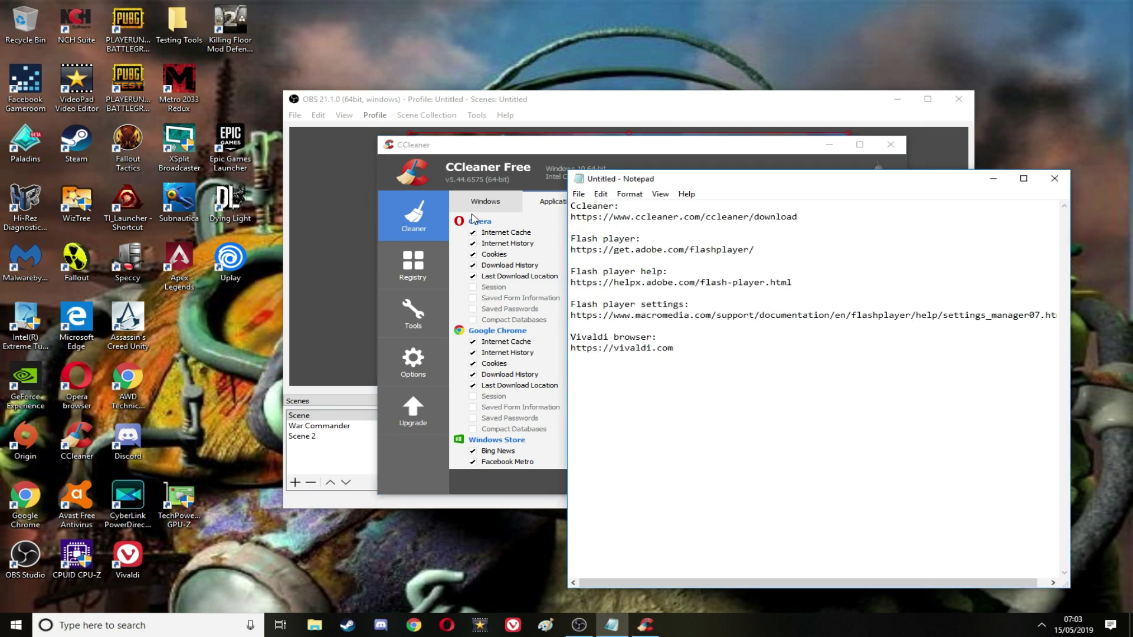